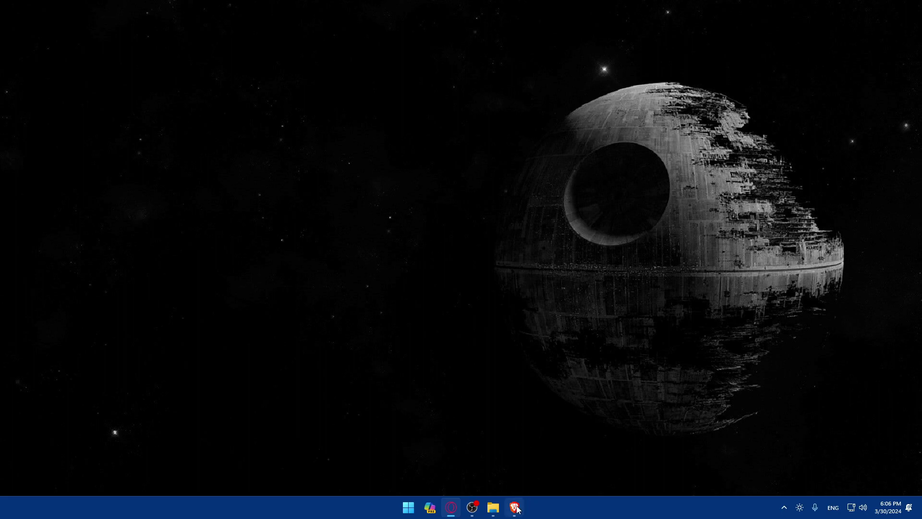
Move the pinned Brave shortcut to a new position on the Windows taskbar
drag(514, 507, 450, 509)
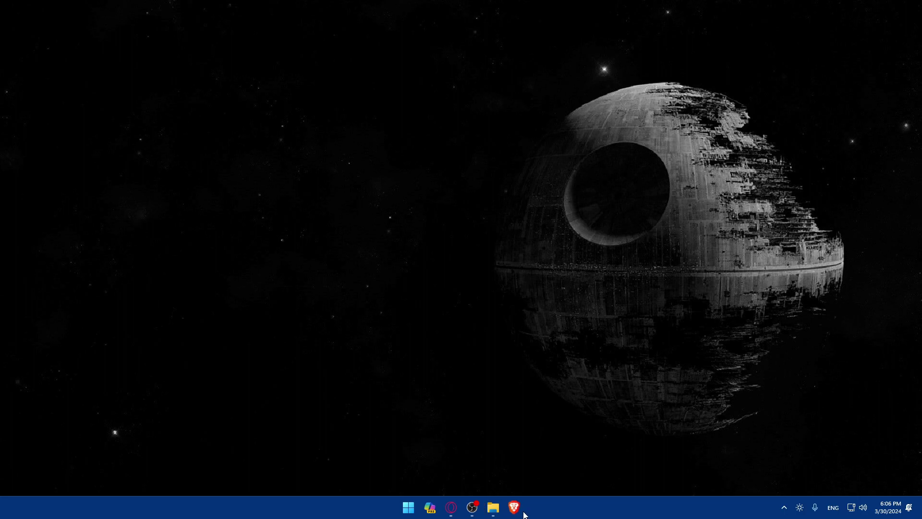
Launch Brave and load binance.com from the address bar
click(450, 507)
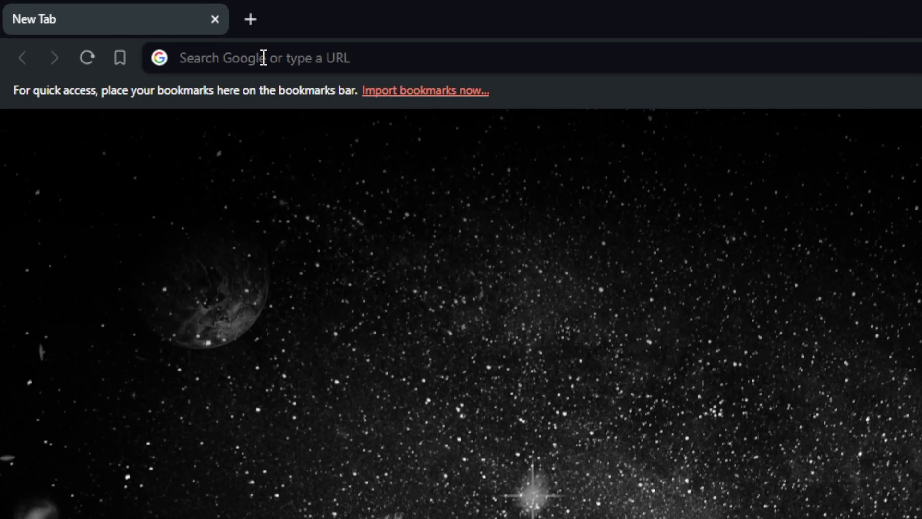
click(132, 29)
text(binance)
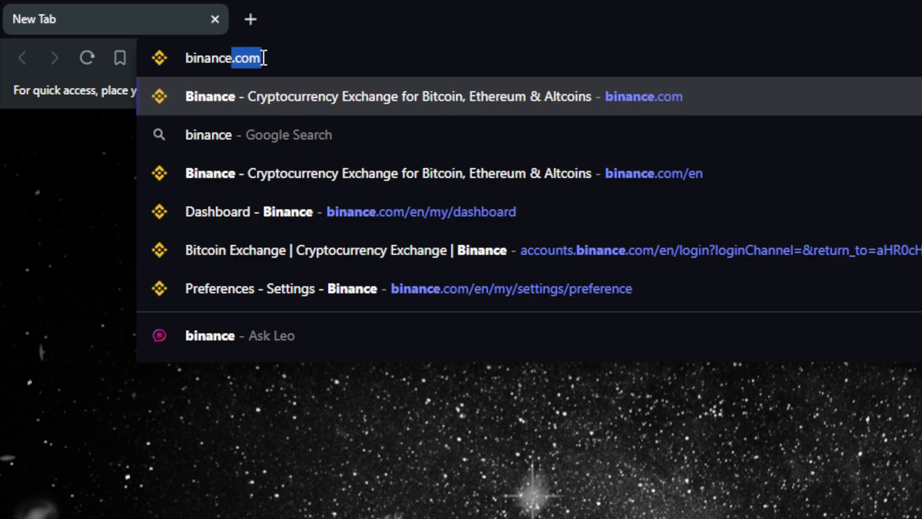
text(.com)
key(Return)
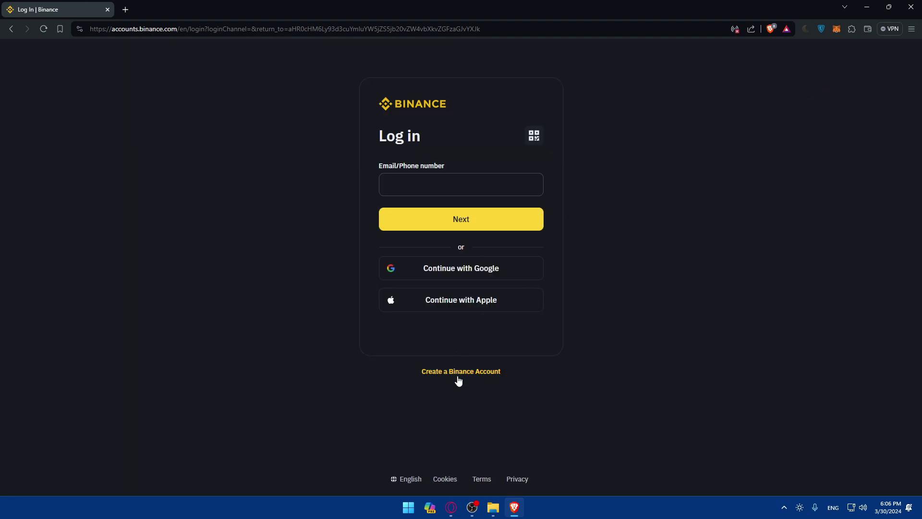
Enter the six-digit authenticator code in the Security Verification dialog
click(458, 373)
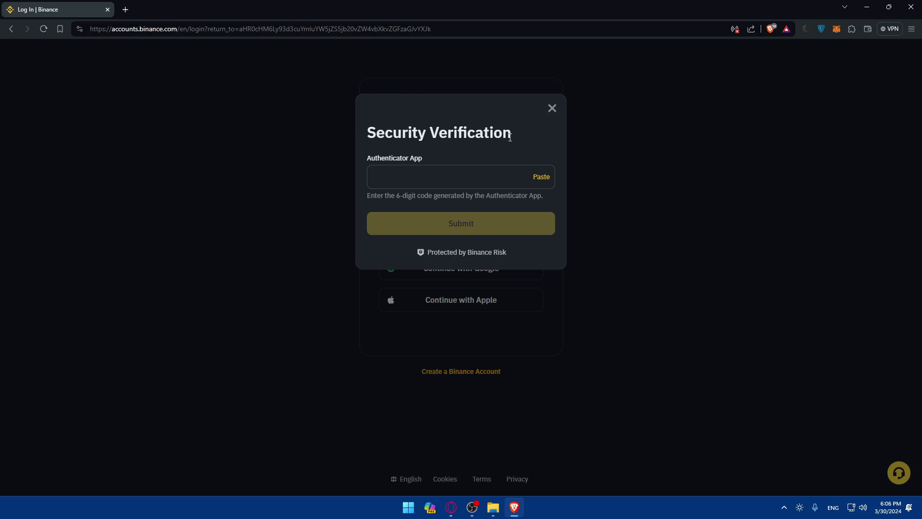
click(446, 169)
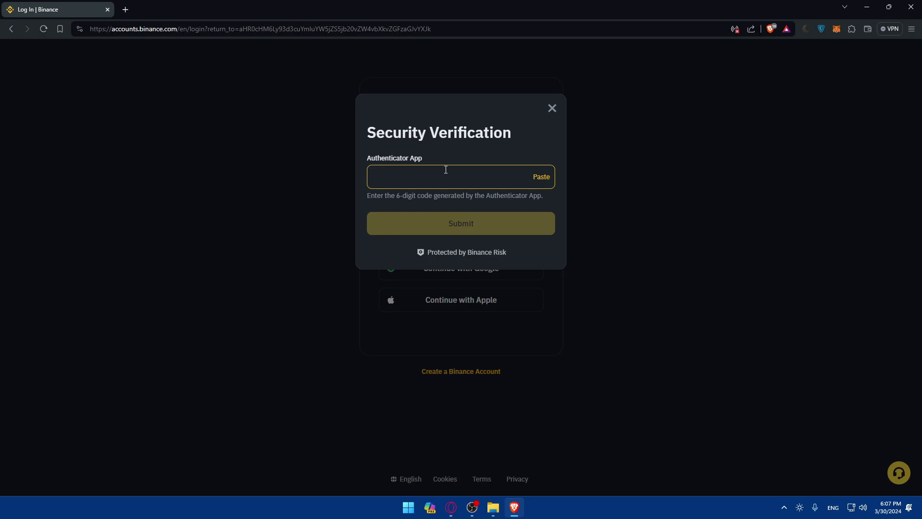
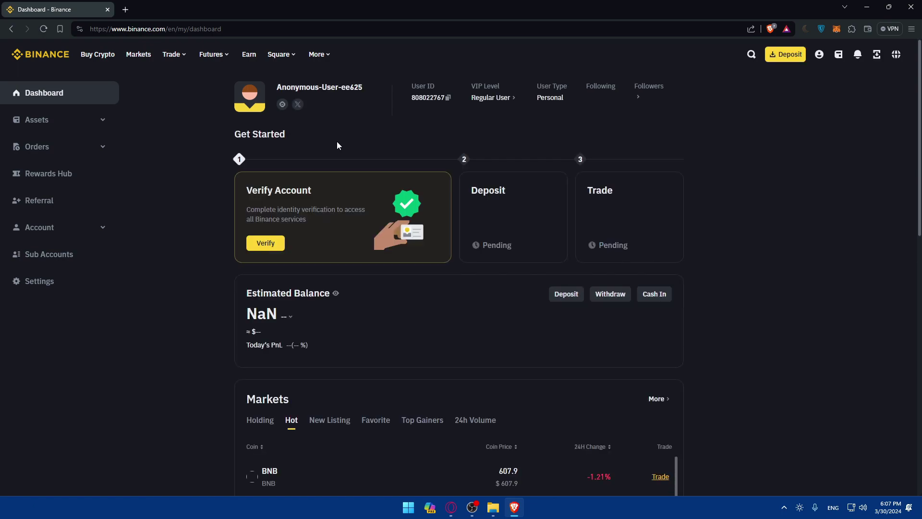
Start identity verification from the dashboard's Verify Account card
drag(190, 131, 195, 127)
click(195, 130)
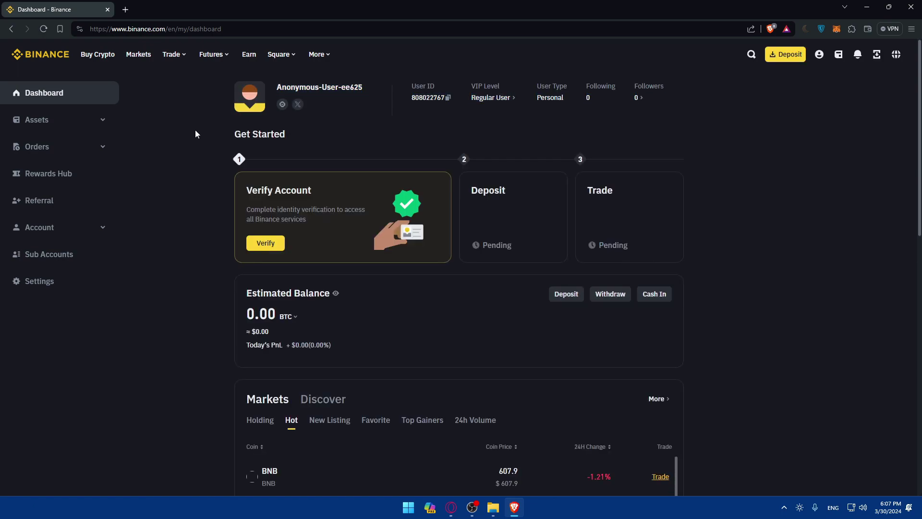
scroll(211, 120, down, 6)
scroll(212, 120, up, 6)
click(276, 245)
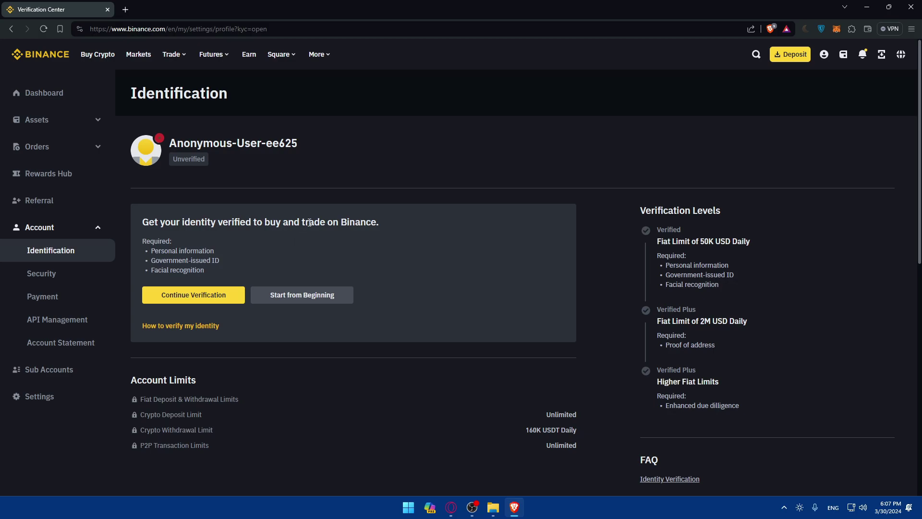
Highlight the Personal information, Government-issued ID and Facial recognition requirements
drag(152, 251, 216, 252)
click(166, 261)
triple_click(167, 261)
click(228, 262)
drag(207, 272, 149, 272)
click(152, 285)
Return to the Binance home page and open the Wallet overview
click(694, 235)
click(42, 54)
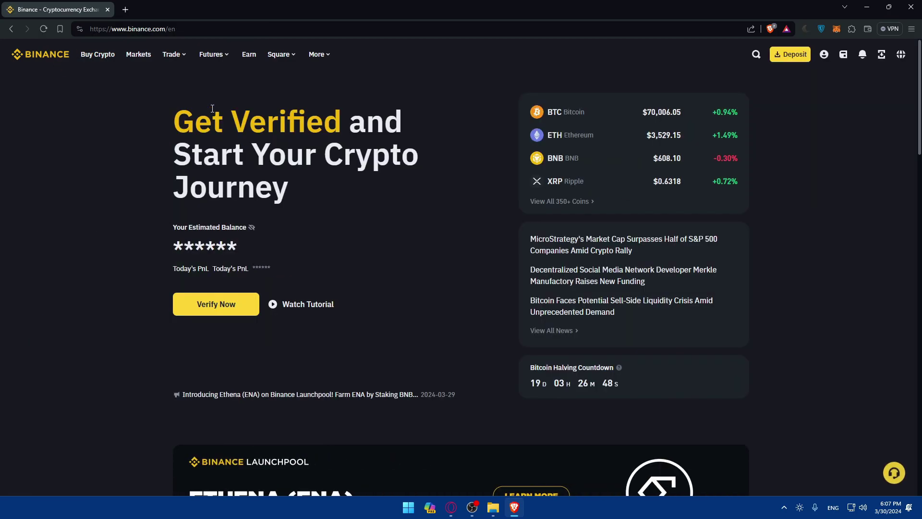
mouse_move(843, 54)
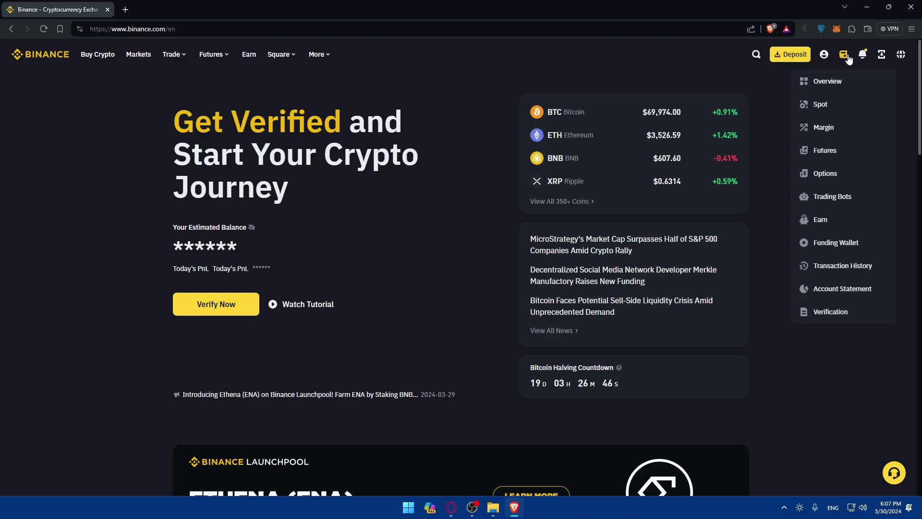
click(827, 81)
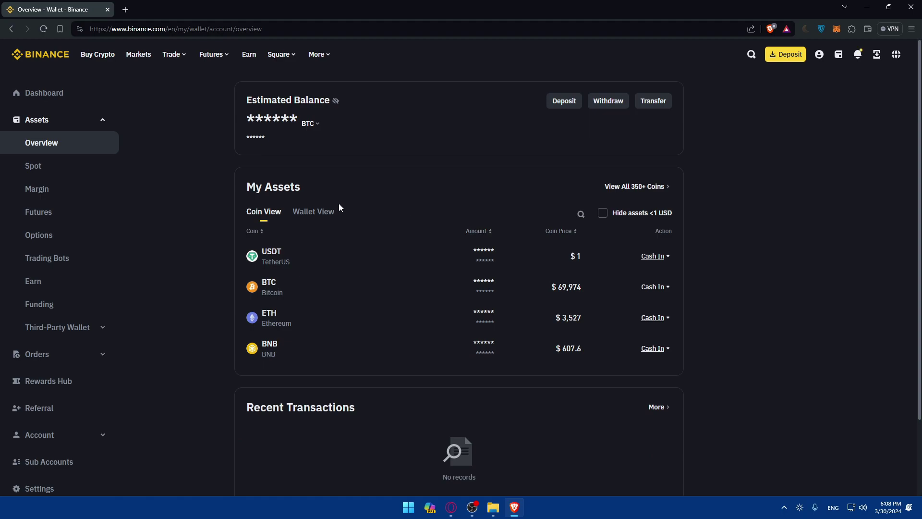
View the USD-to-BTC Buy Crypto page, dismiss its promotion, and return home
click(101, 56)
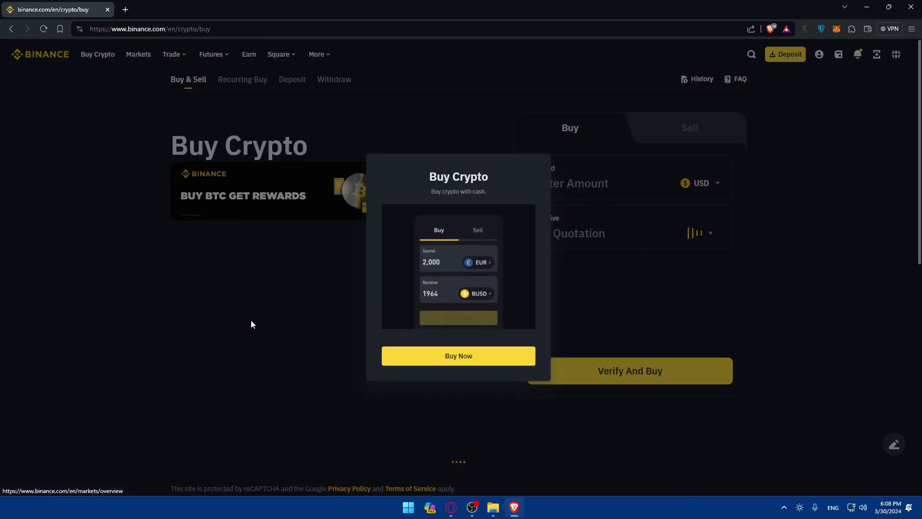
click(419, 152)
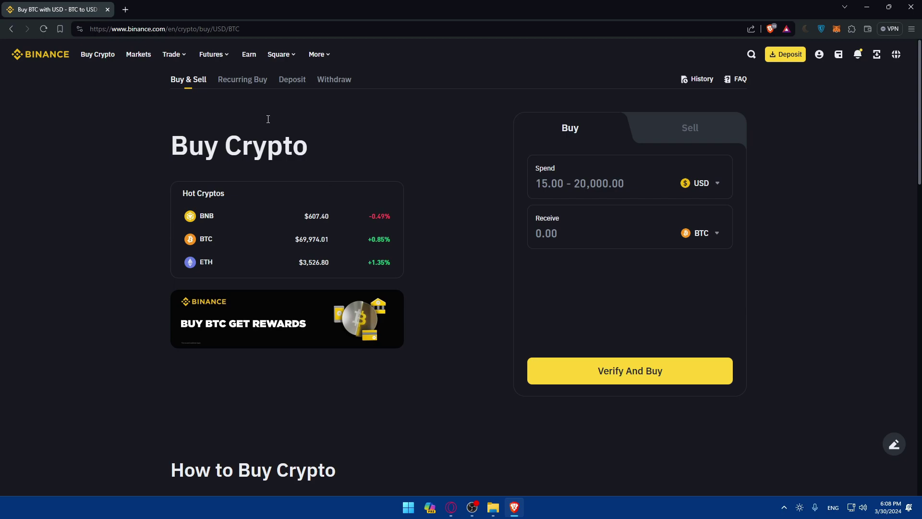
click(67, 54)
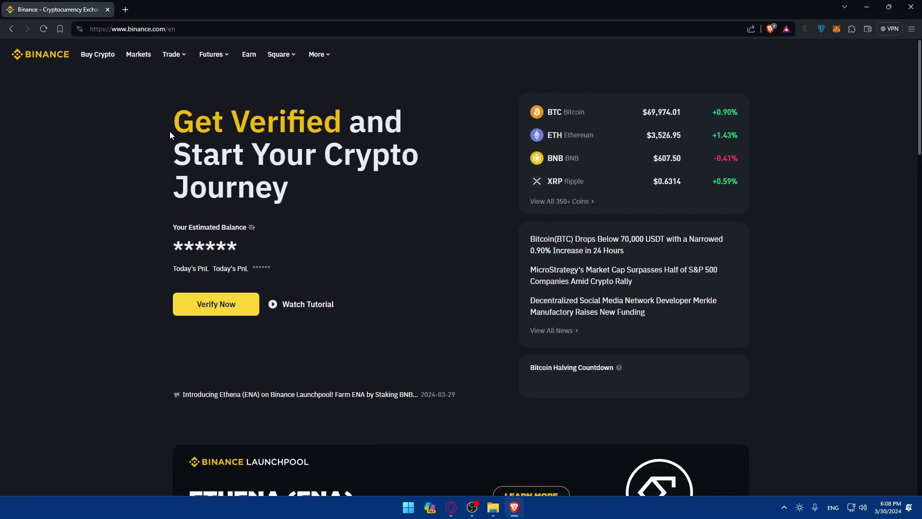
scroll(360, 236, down, 10)
scroll(359, 224, down, 10)
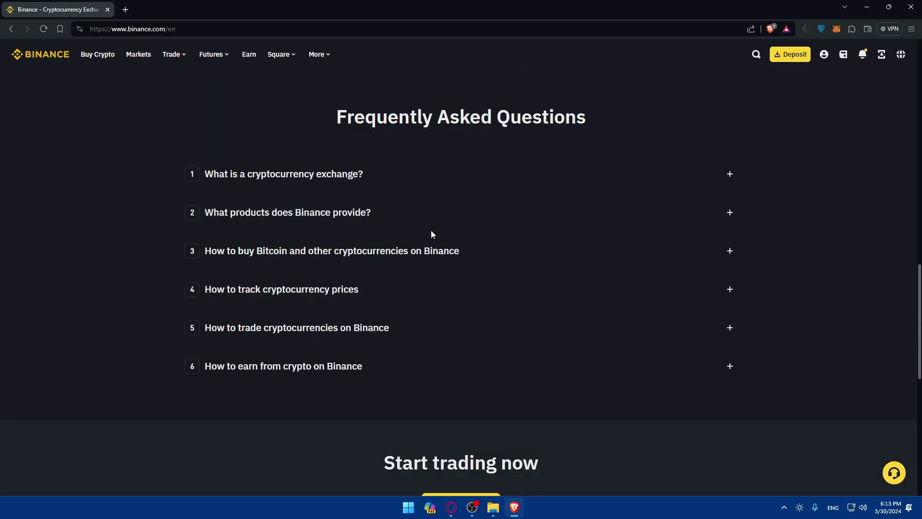
scroll(401, 233, down, 3)
scroll(401, 232, up, 5)
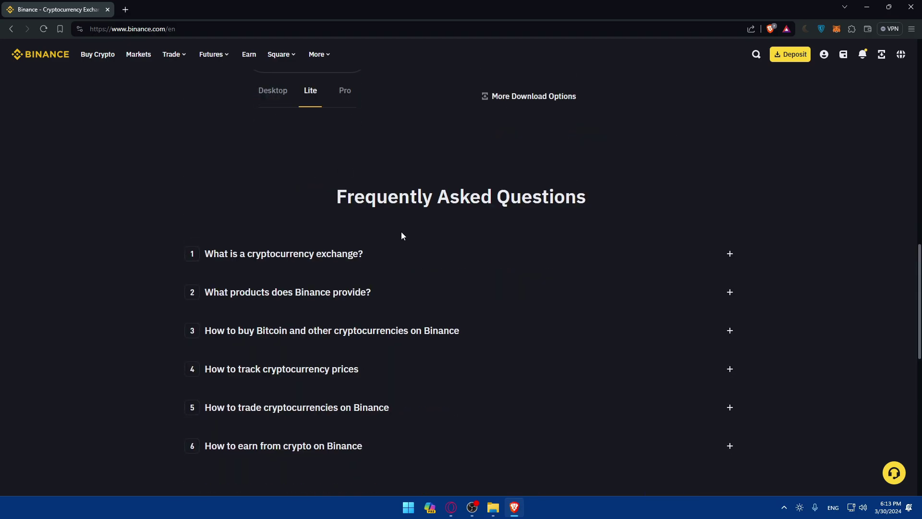
scroll(402, 232, down, 2)
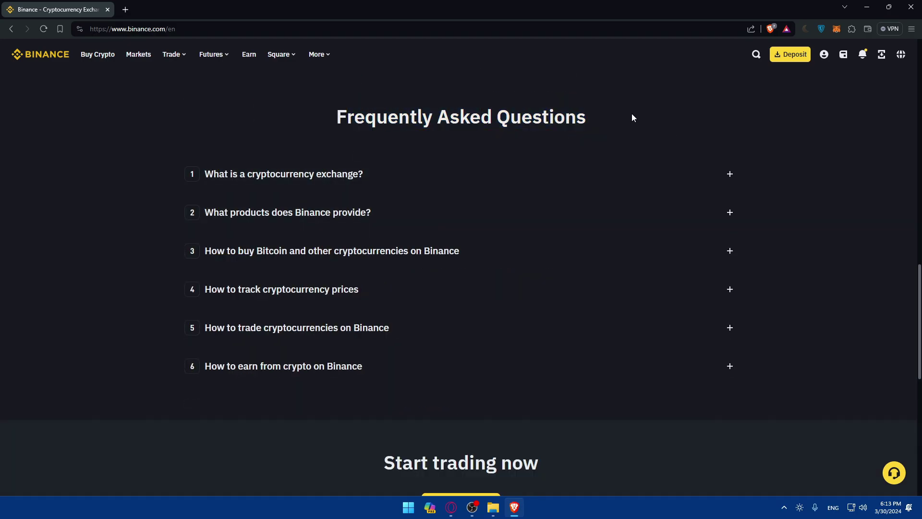
click(600, 174)
click(505, 240)
click(535, 362)
scroll(535, 363, down, 2)
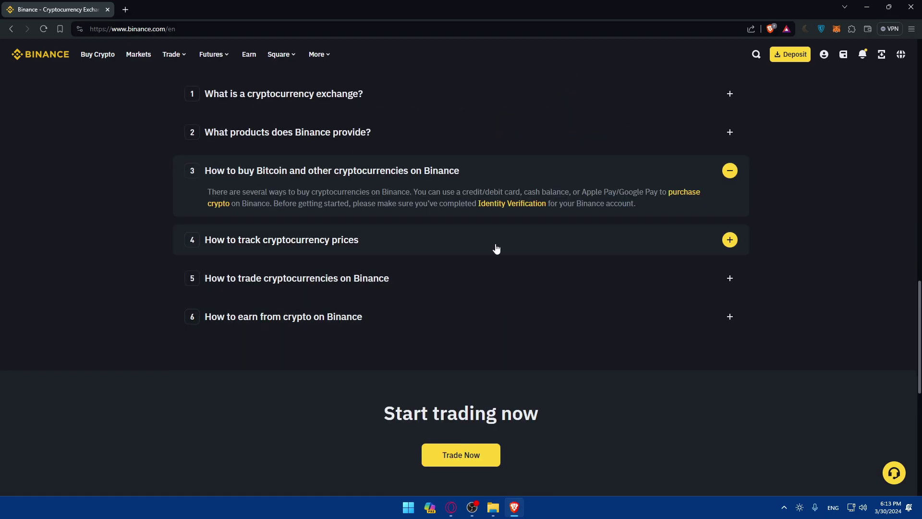
scroll(494, 247, up, 2)
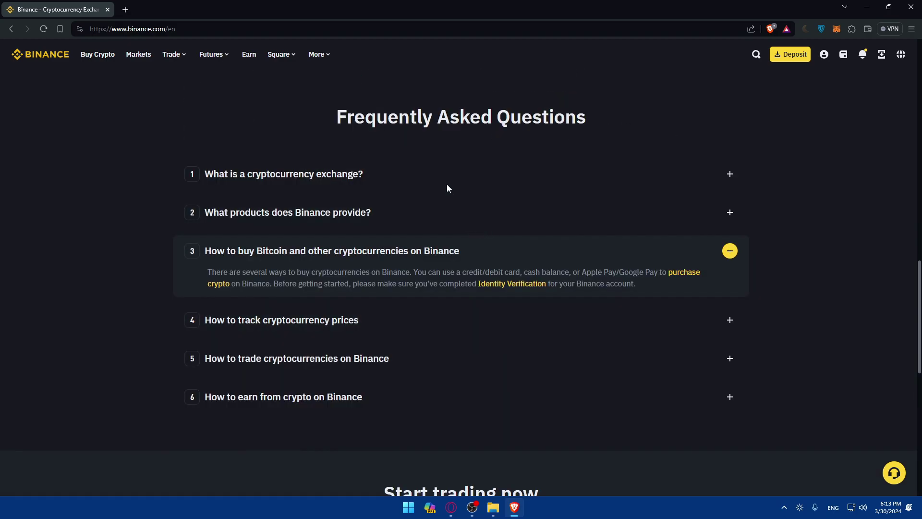
click(474, 334)
click(478, 366)
click(475, 397)
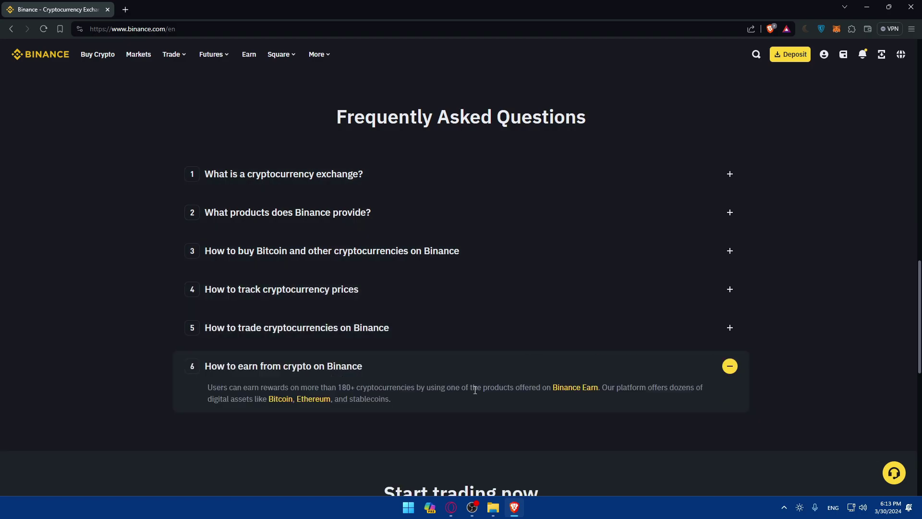
click(486, 179)
key(Home)
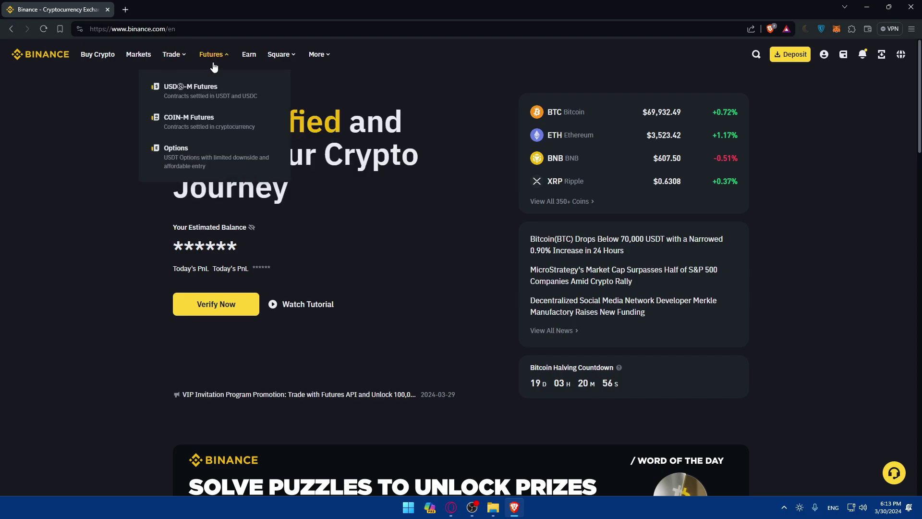
mouse_move(173, 54)
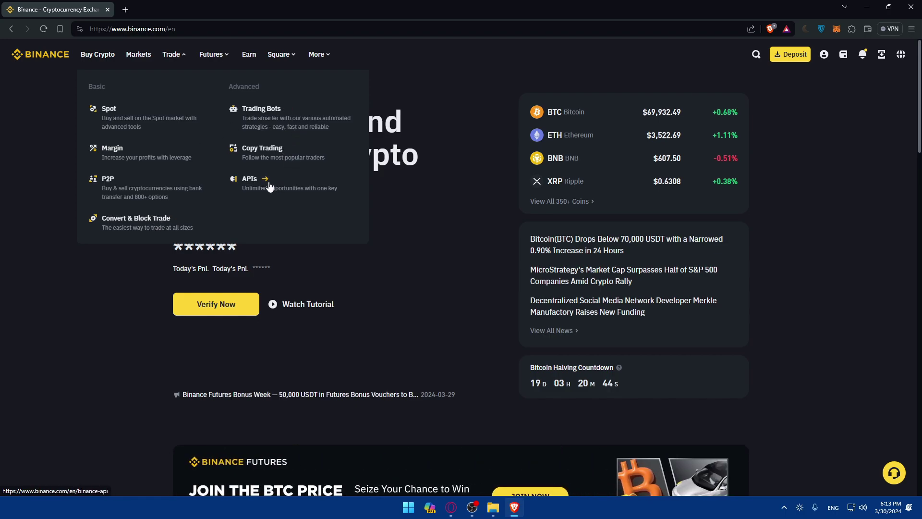
Open Binance Futures and cancel the price-prediction challenge promotion
click(210, 56)
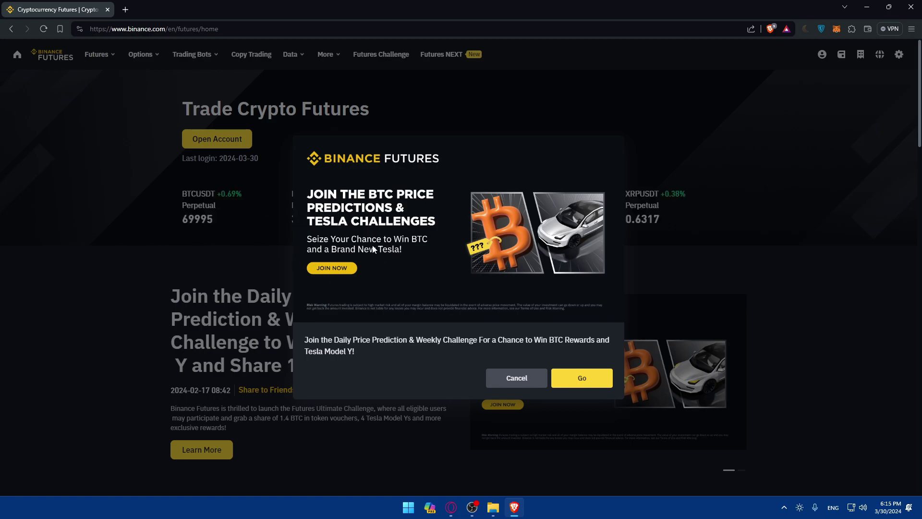
drag(304, 338, 463, 341)
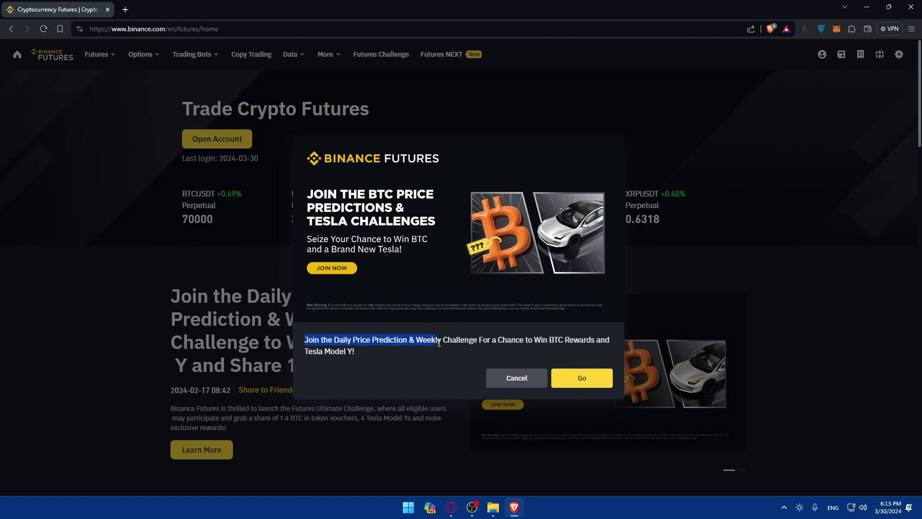
click(404, 350)
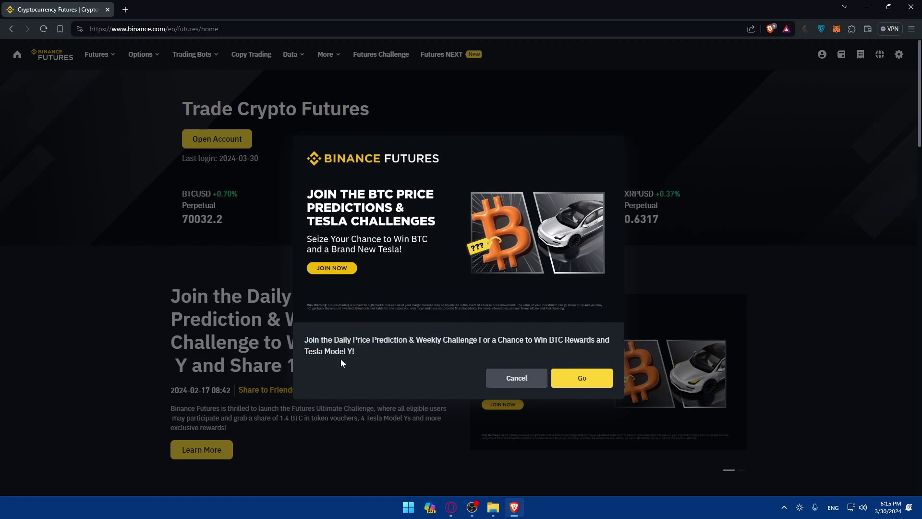
click(536, 385)
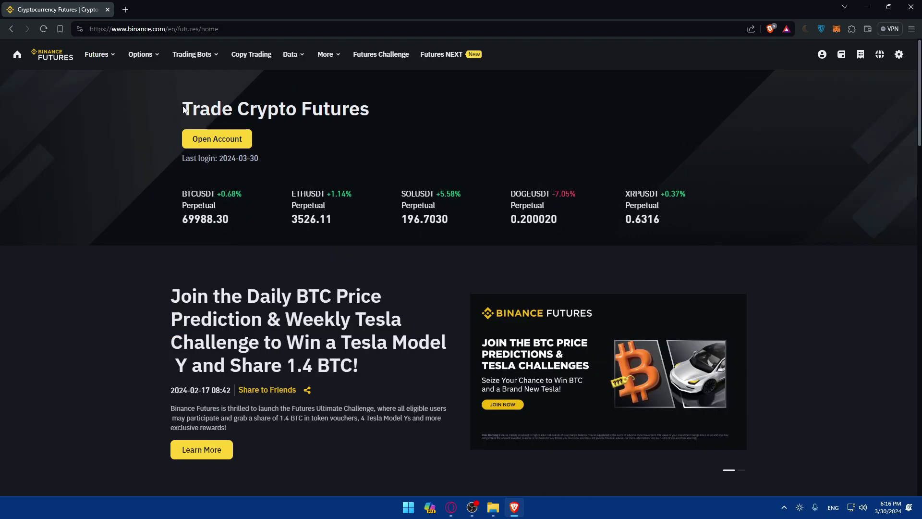
Start opening a futures account from the Trade Crypto Futures banner, then close the prompt
drag(184, 109, 382, 112)
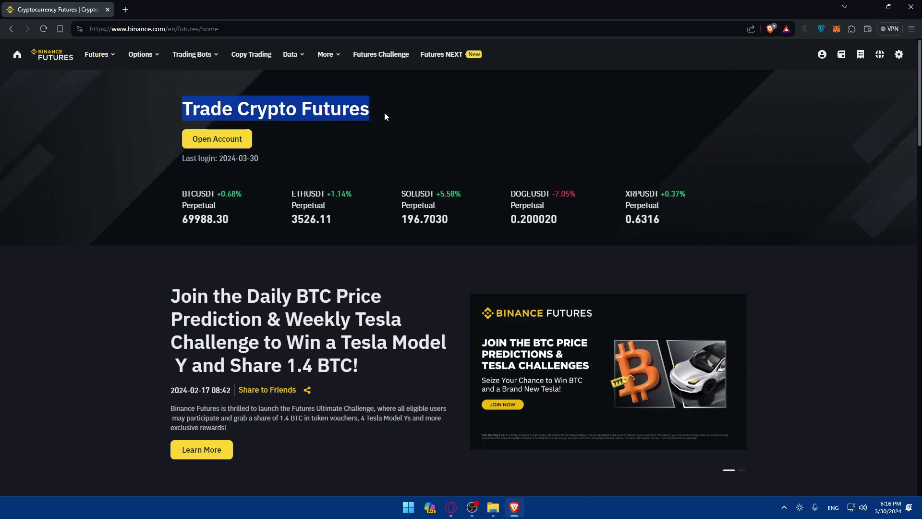
click(222, 139)
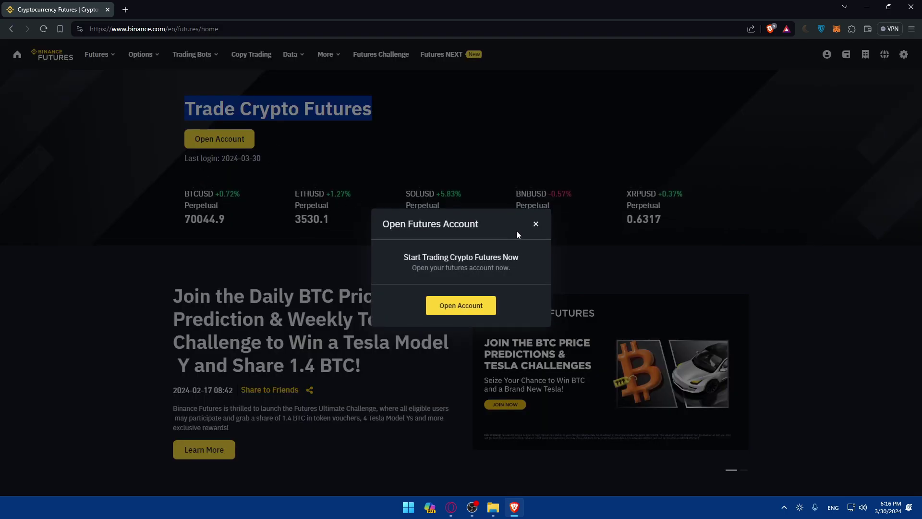
click(536, 224)
Scroll the BTCUSDT futures page and dismiss the Futures Bonus Week notice
scroll(214, 141, down, 2)
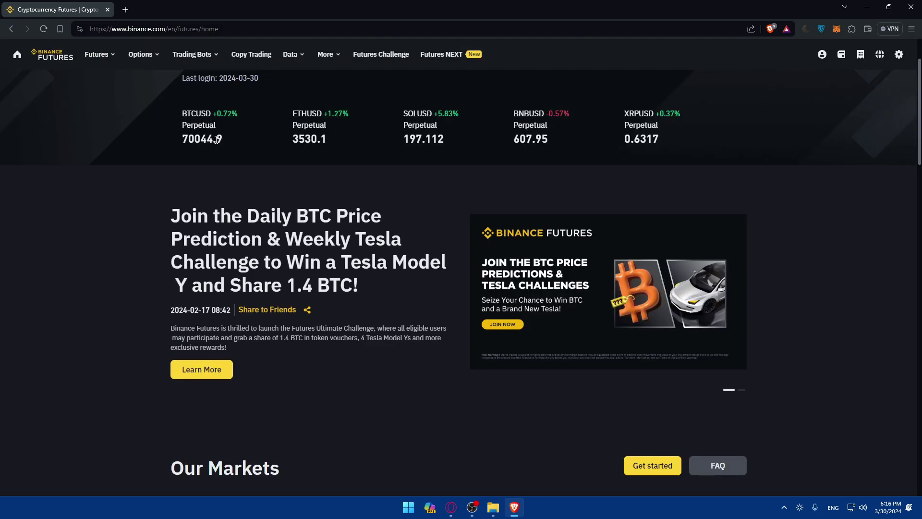
scroll(229, 155, down, 5)
scroll(230, 155, down, 2)
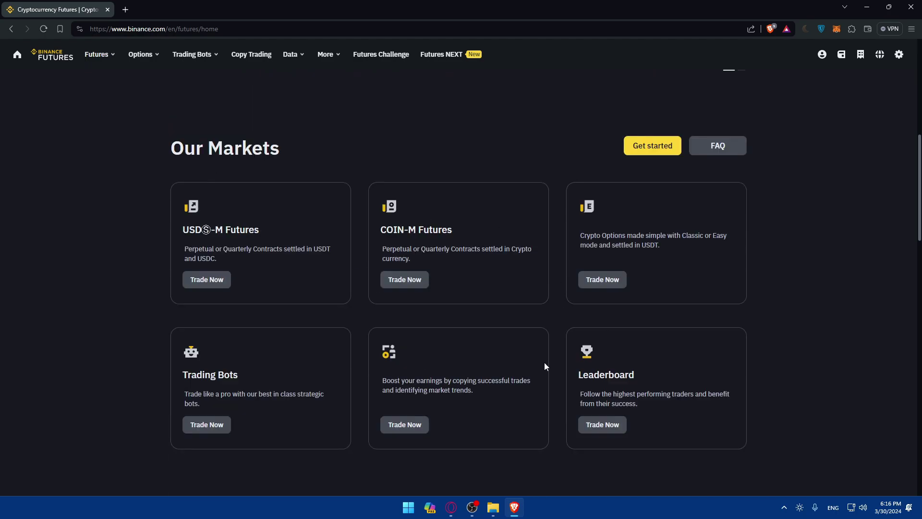
scroll(542, 295, down, 5)
scroll(528, 288, down, 2)
scroll(522, 277, up, 15)
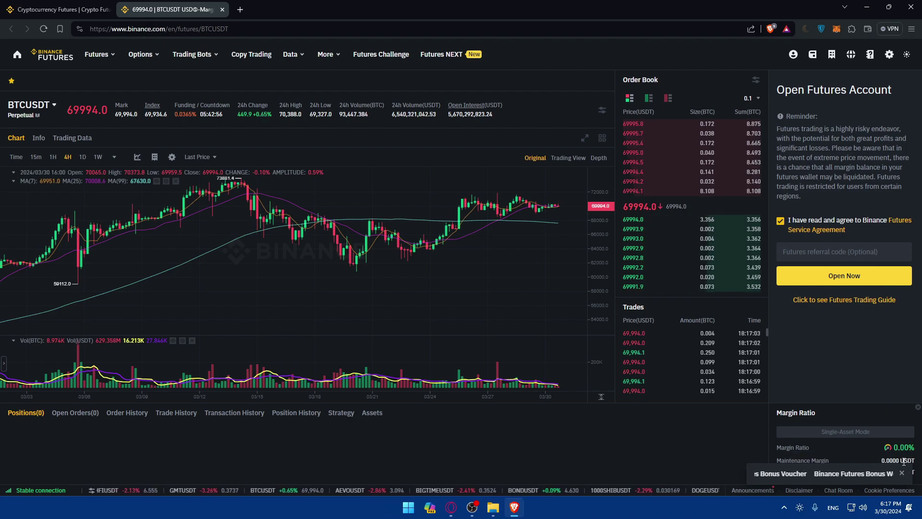
click(901, 409)
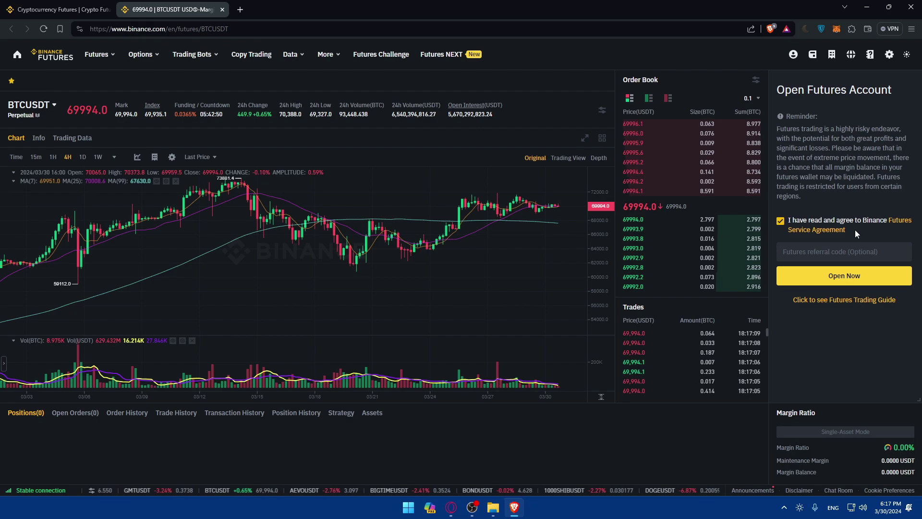
right_click(897, 224)
click(826, 230)
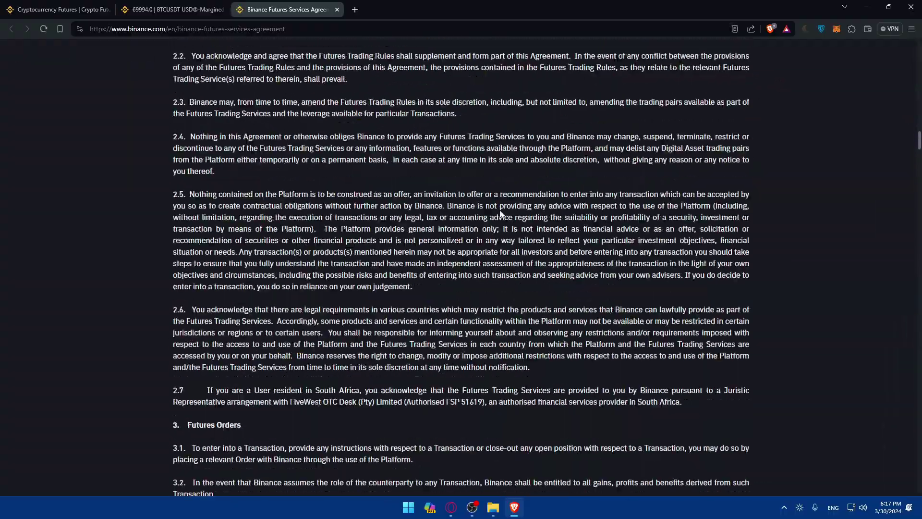
scroll(499, 214, down, 10)
scroll(498, 215, down, 10)
scroll(498, 216, down, 10)
scroll(497, 218, down, 10)
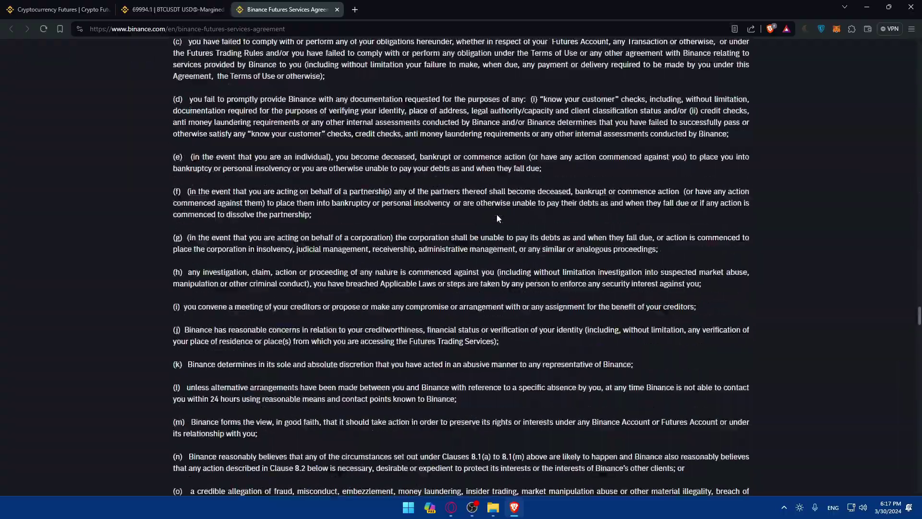
scroll(496, 219, down, 10)
scroll(490, 217, down, 10)
scroll(482, 215, down, 10)
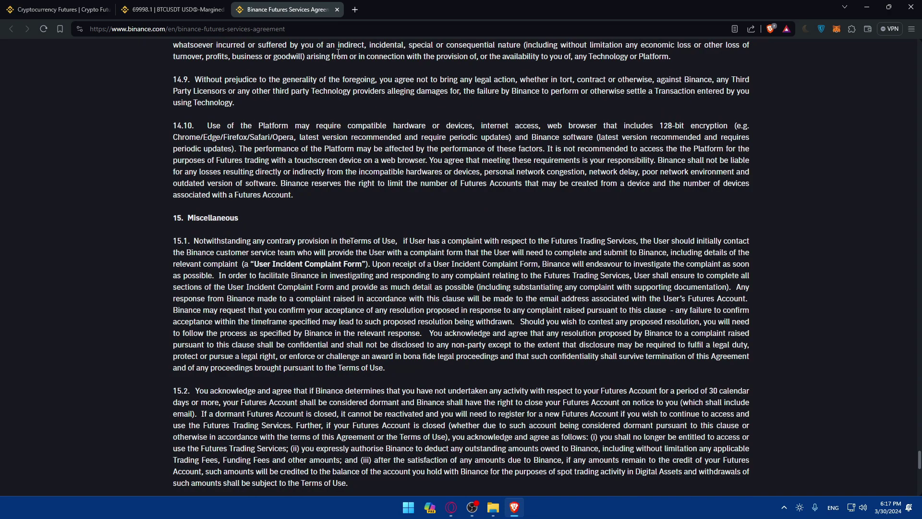
click(336, 9)
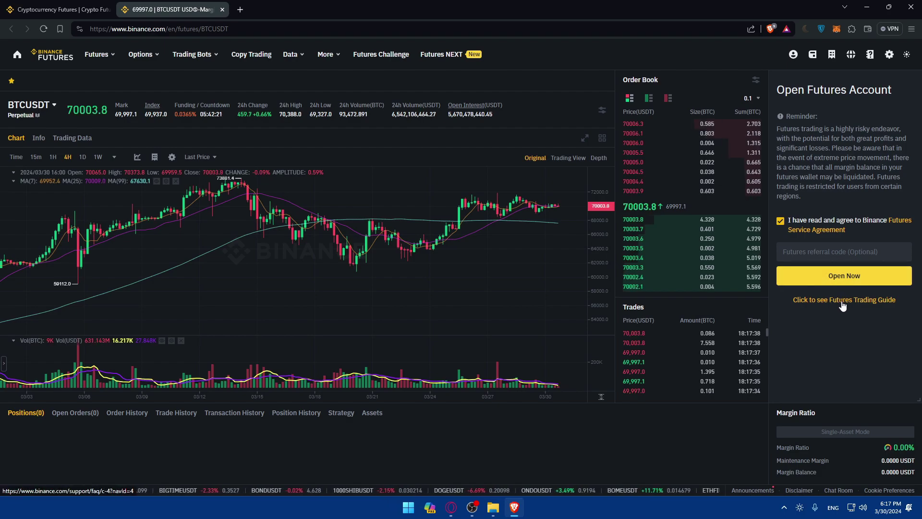
Review the Customize leverage options, then submit the futures account with Beginner 5x leverage
click(833, 275)
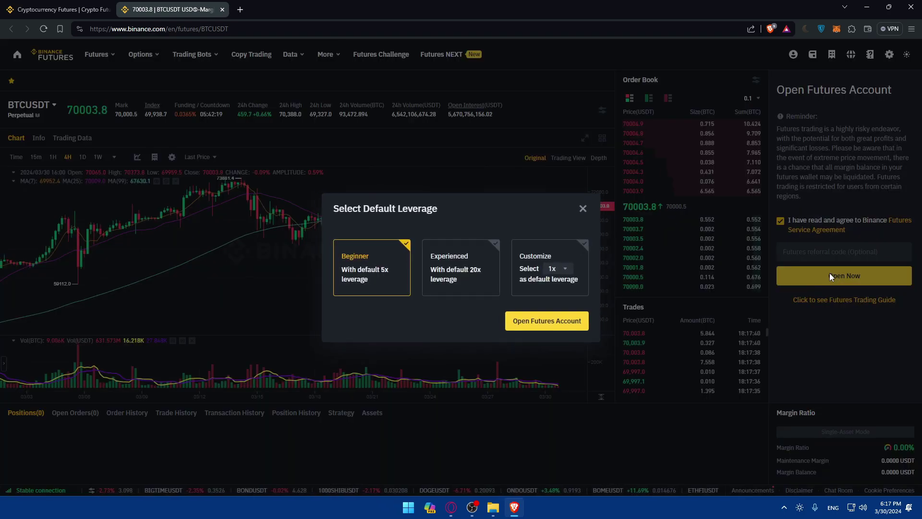
drag(334, 209, 437, 208)
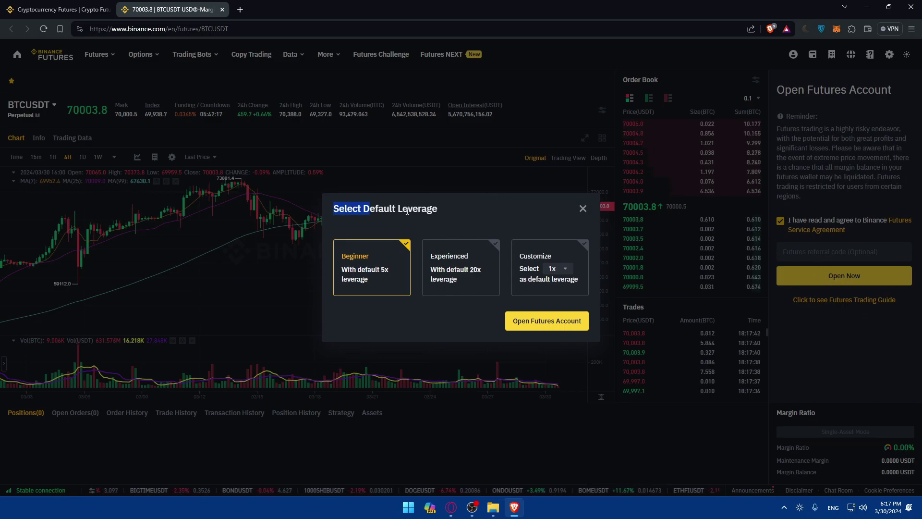
click(476, 212)
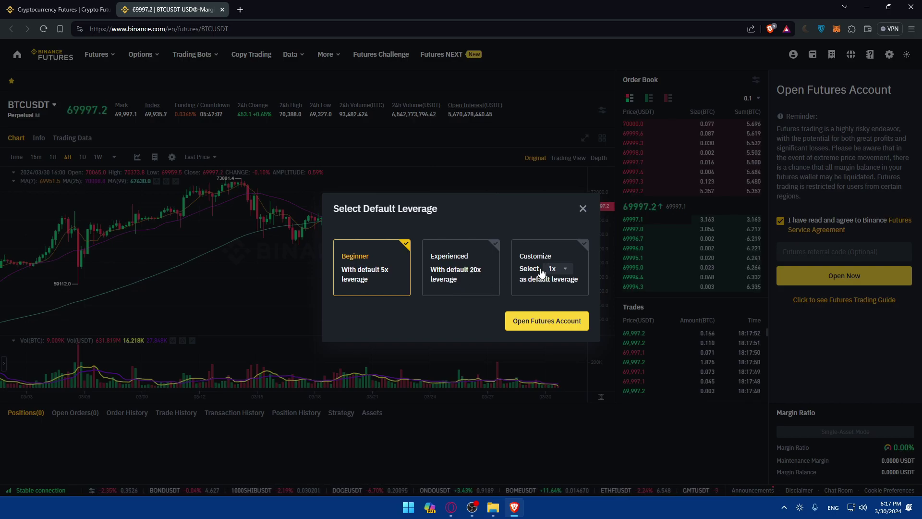
click(564, 273)
scroll(555, 358, down, 5)
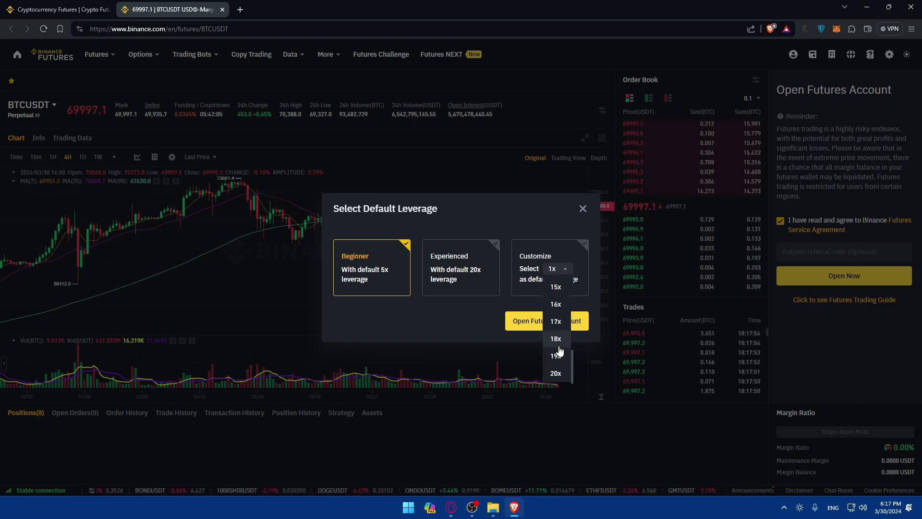
click(406, 287)
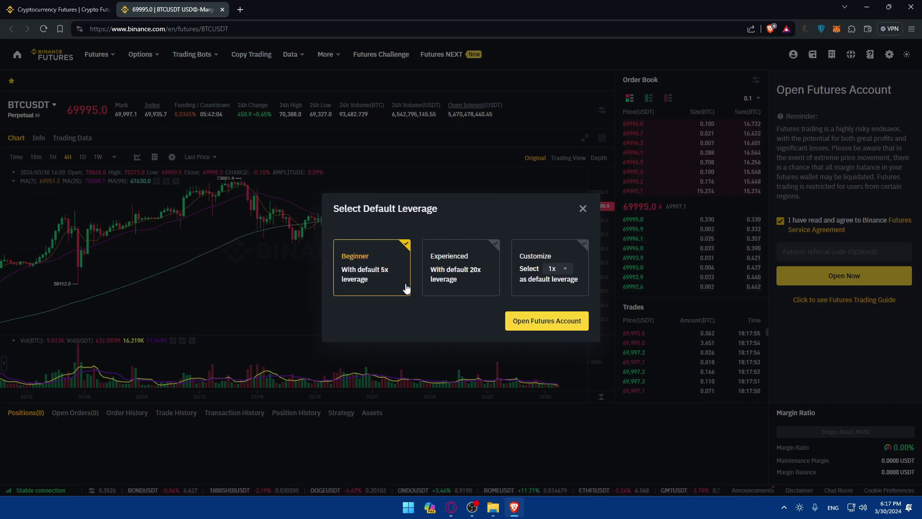
click(536, 327)
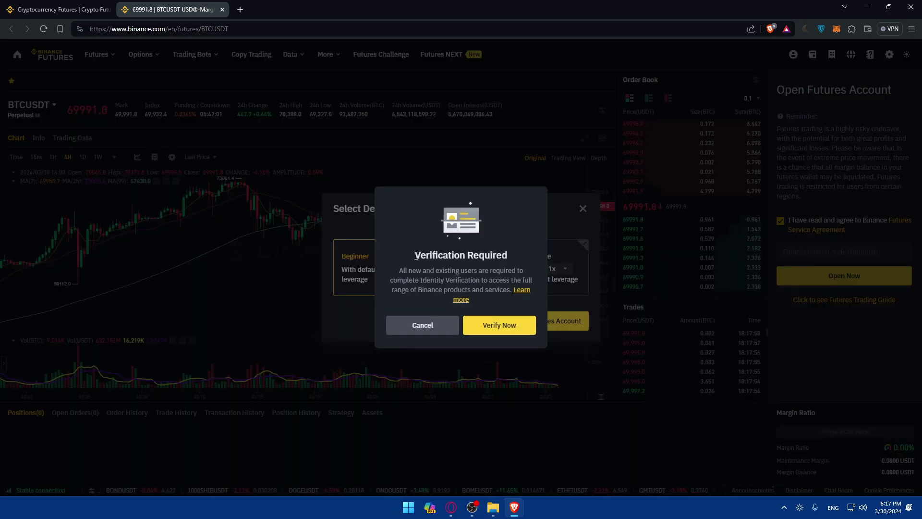
Read the Verification Required notice and cancel identity verification for now
drag(414, 255, 503, 267)
mouse_move(412, 254)
mouse_down()
mouse_move(506, 254)
mouse_move(432, 255)
mouse_up()
click(506, 254)
click(417, 256)
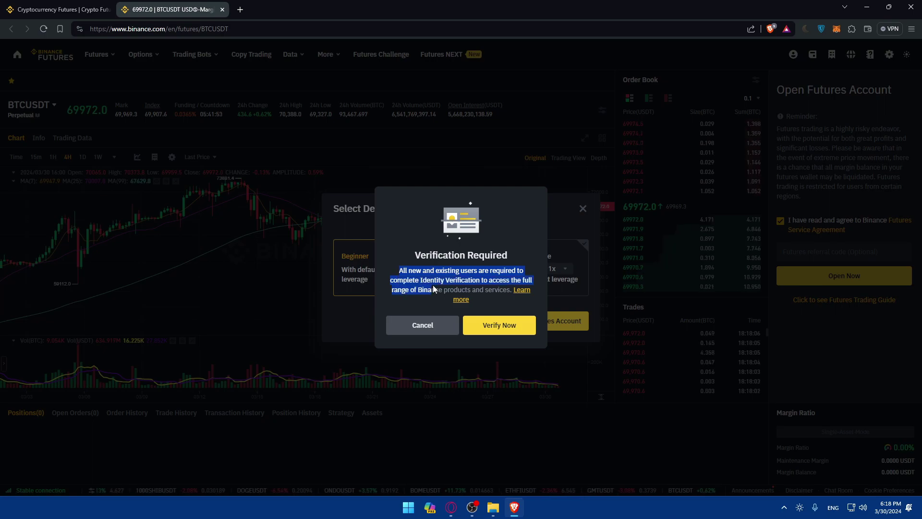
mouse_move(400, 285)
mouse_down()
mouse_move(482, 283)
mouse_move(422, 289)
mouse_move(456, 288)
mouse_up()
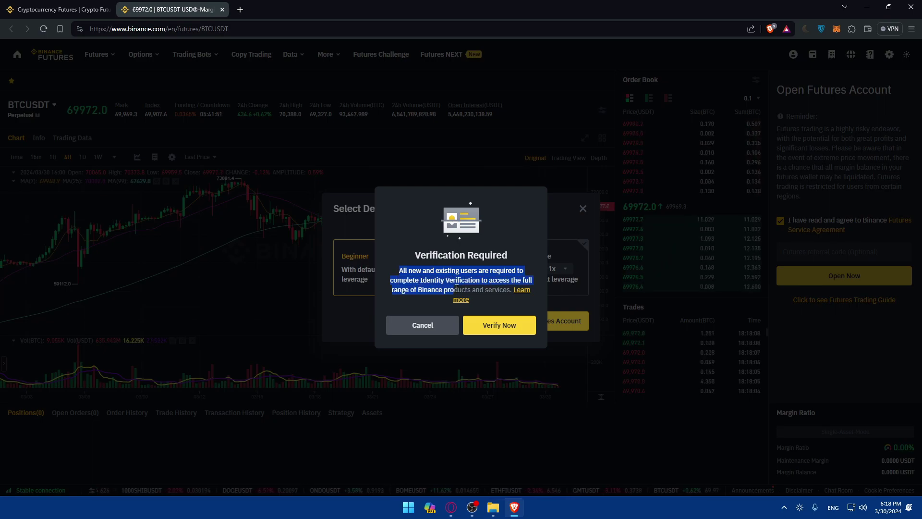
click(503, 291)
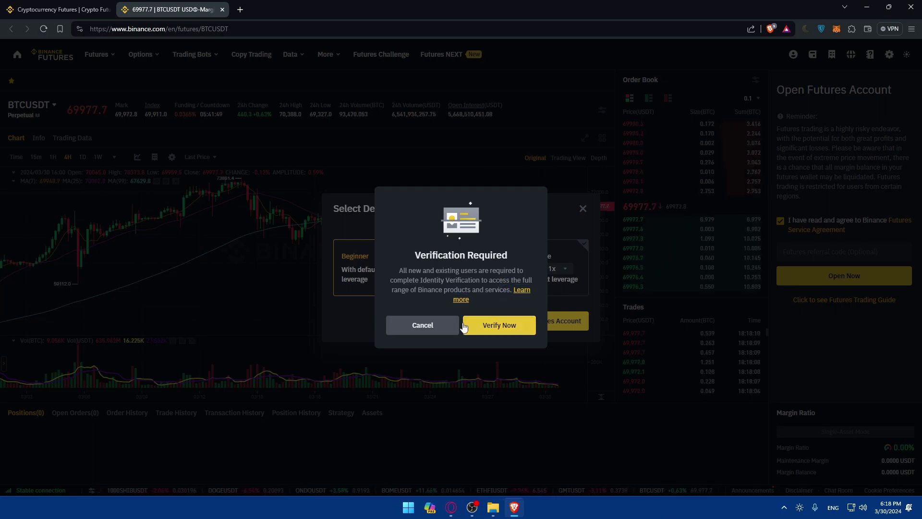
click(422, 325)
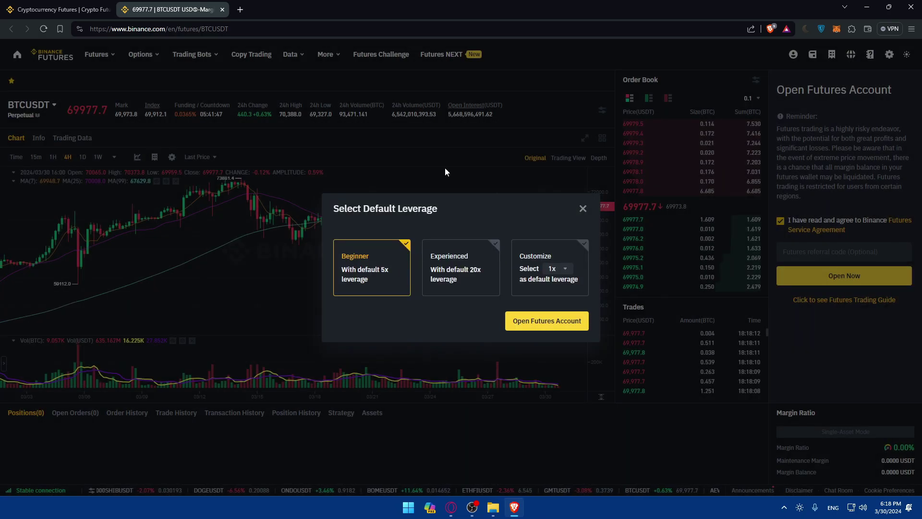
Close the Select Default Leverage dialog and scroll through the Futures page
click(583, 209)
scroll(528, 389, down, 4)
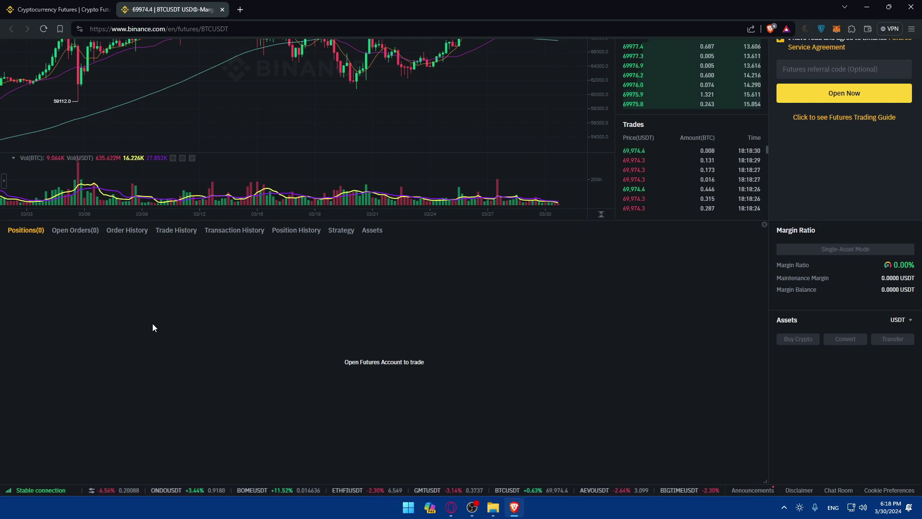
scroll(152, 325, up, 4)
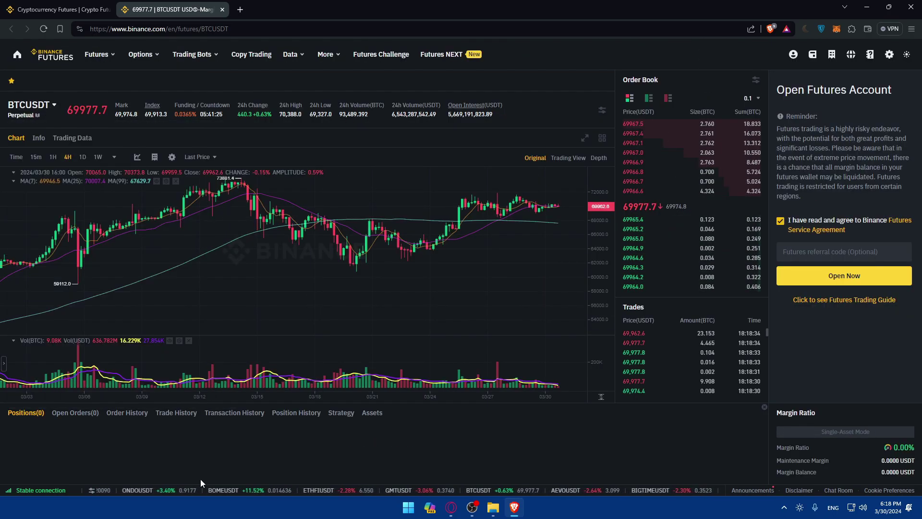
scroll(237, 374, down, 1)
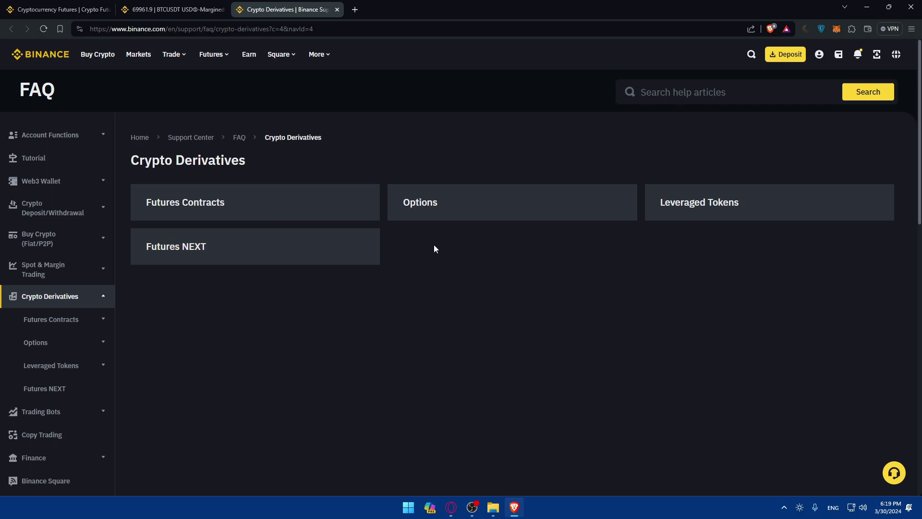
Open the margin vs futures trading article under Futures Contracts > Introduction to Binance Futures
click(313, 198)
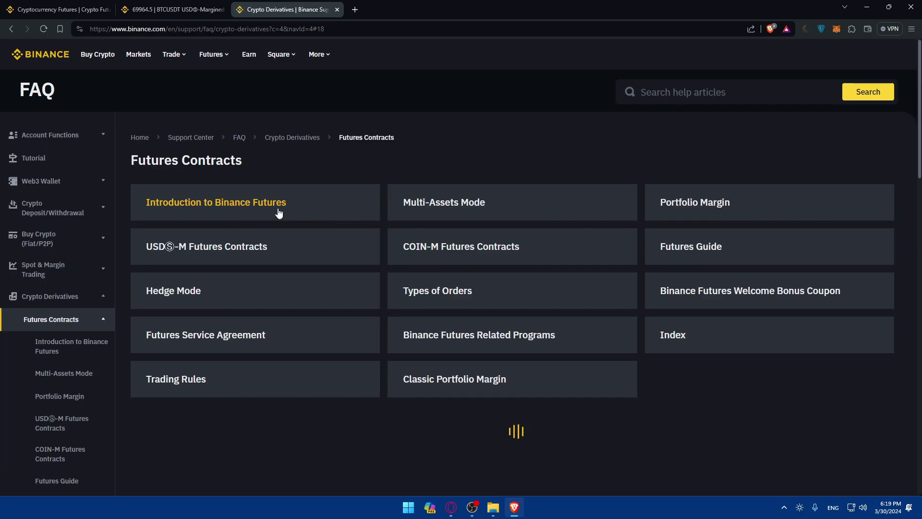
click(304, 211)
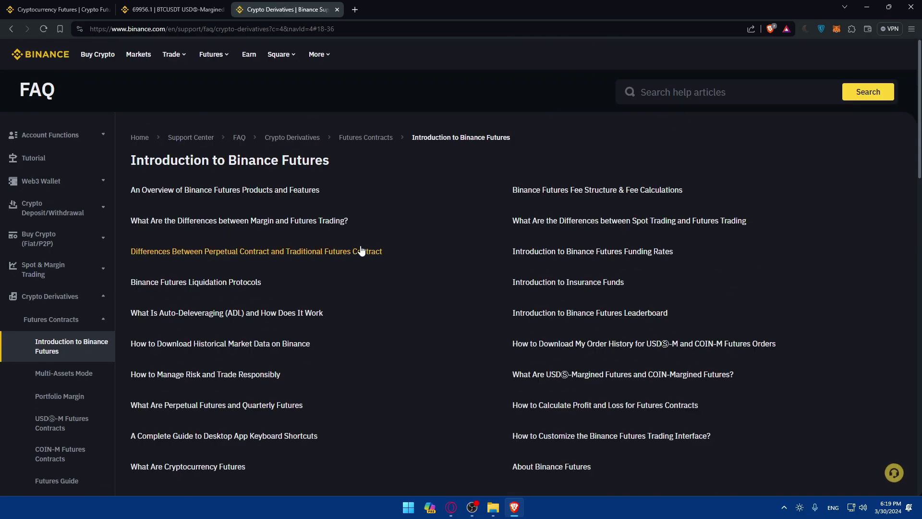
click(261, 219)
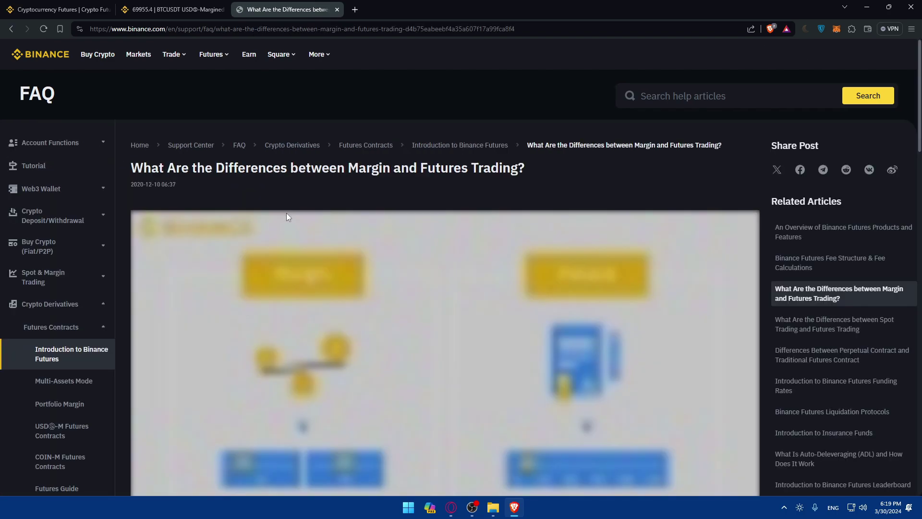
scroll(272, 228, down, 3)
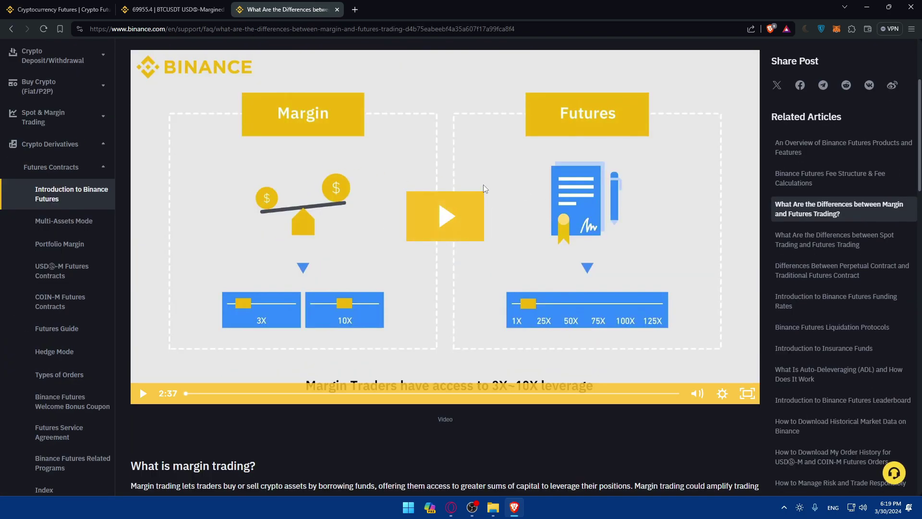
scroll(451, 210, up, 3)
scroll(452, 210, down, 2)
Play the article's explainer video, skip it near the end, and pause it
click(450, 211)
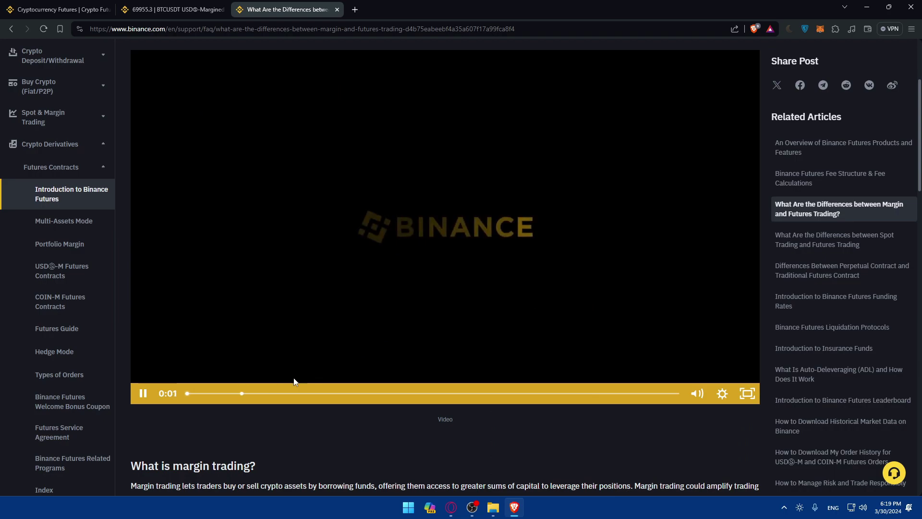
click(617, 393)
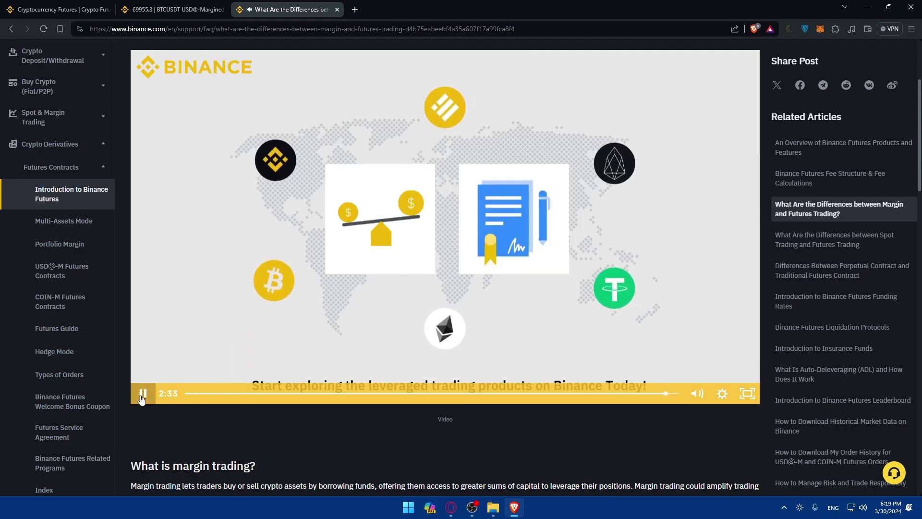
click(188, 381)
scroll(88, 189, down, 5)
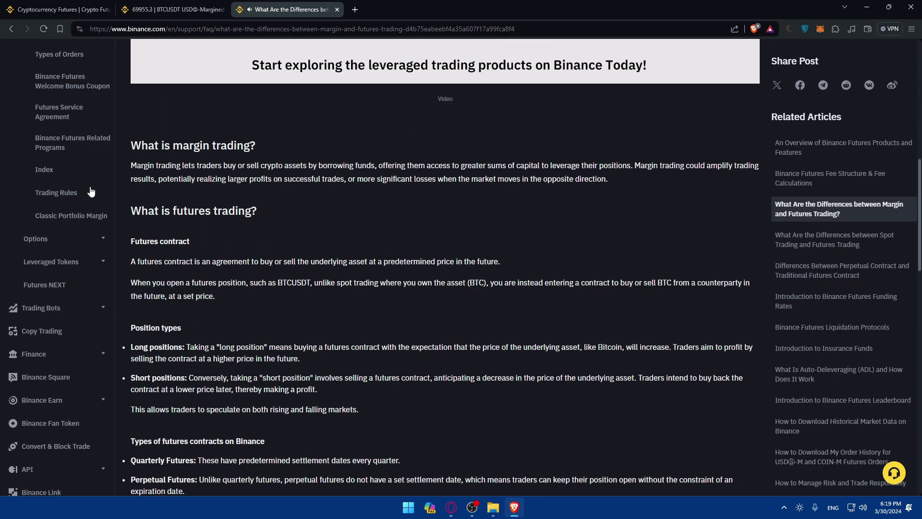
scroll(89, 192, up, 5)
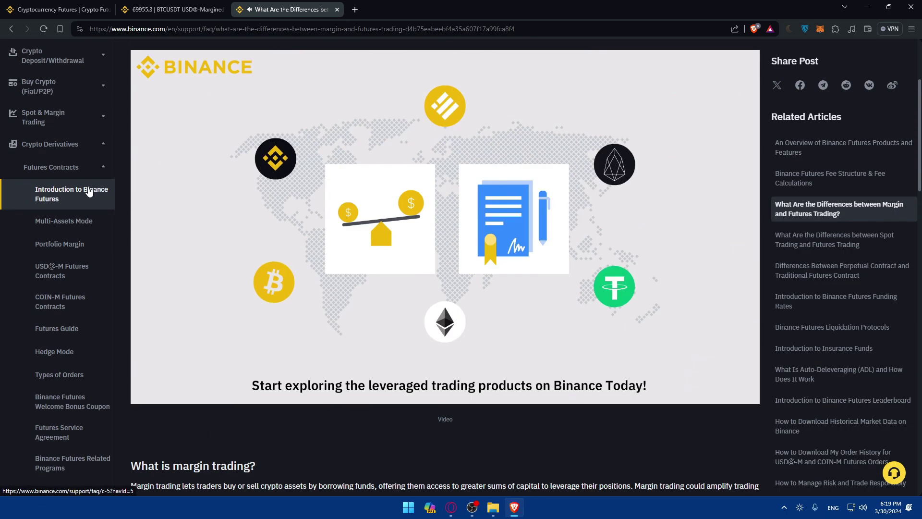
Close the FAQ article tab and scroll down the BTCUSDT futures page
click(337, 9)
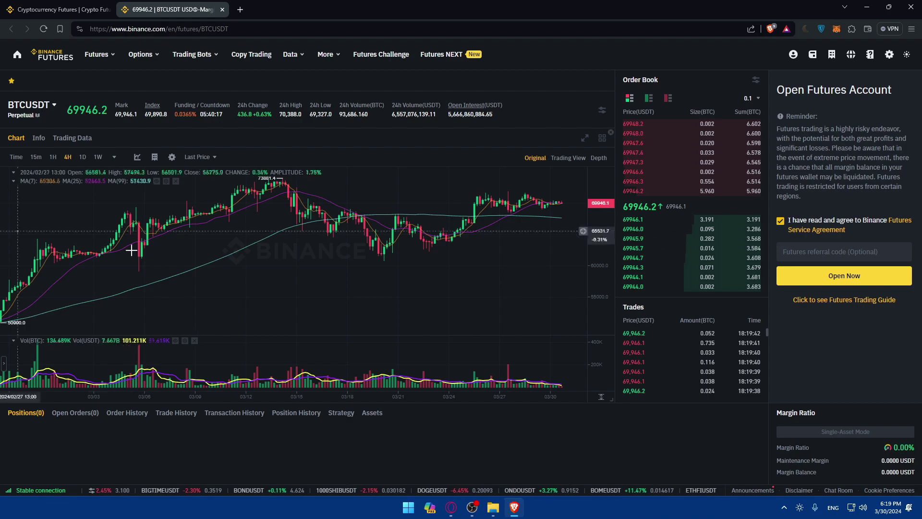
scroll(336, 317, down, 1)
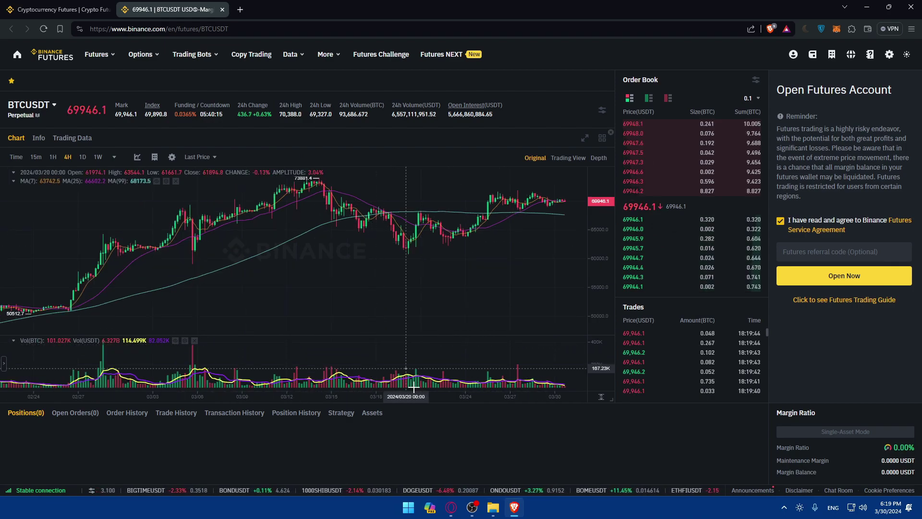
scroll(393, 409, down, 2)
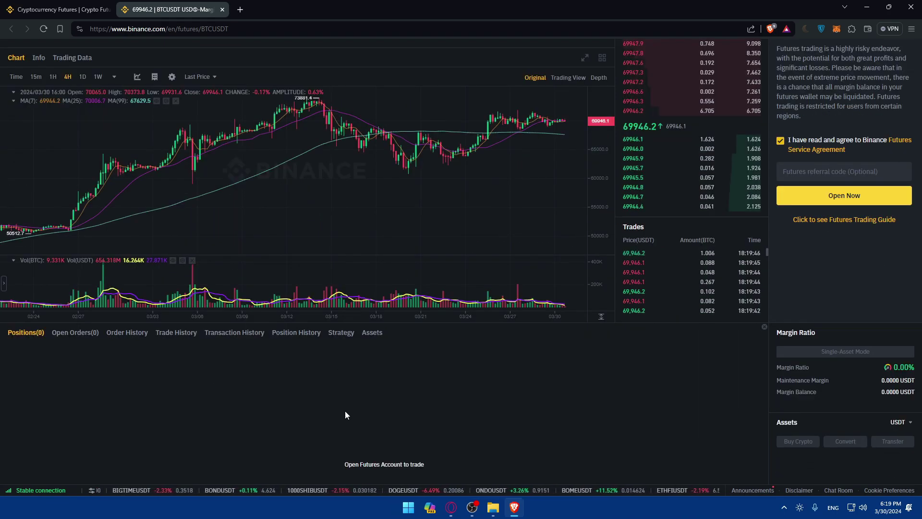